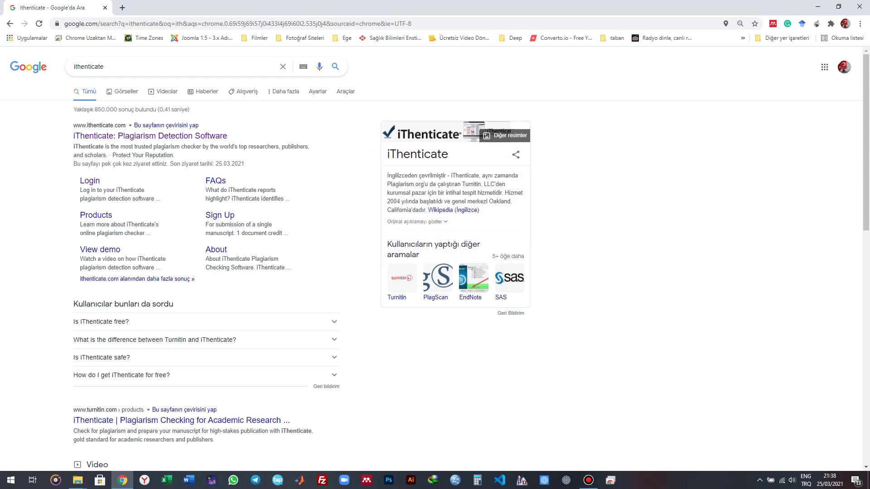
Step: Open the iThenticate website from the search results and log in to the account with the filled-in credentials
drag(105, 66, 69, 67)
click(59, 69)
click(150, 136)
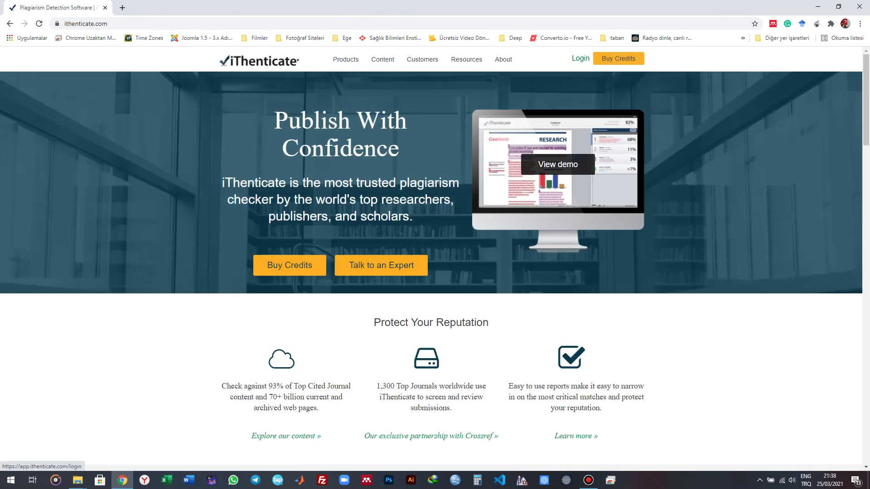
click(581, 58)
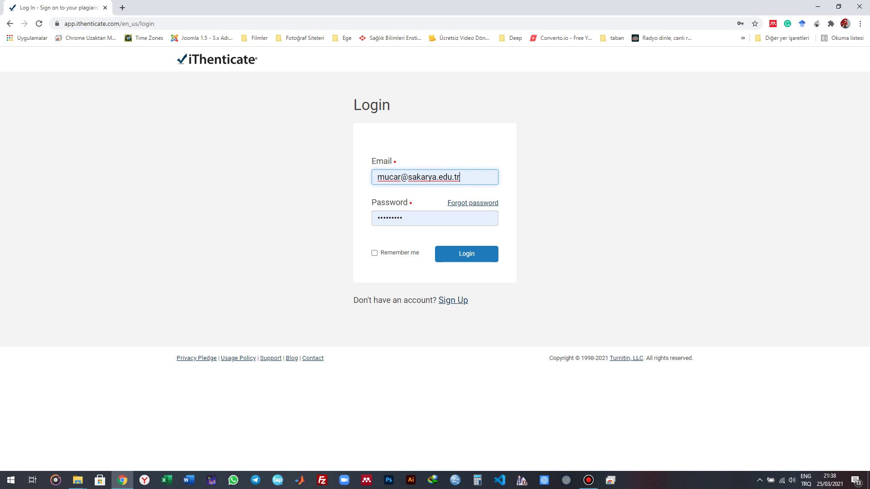
click(467, 254)
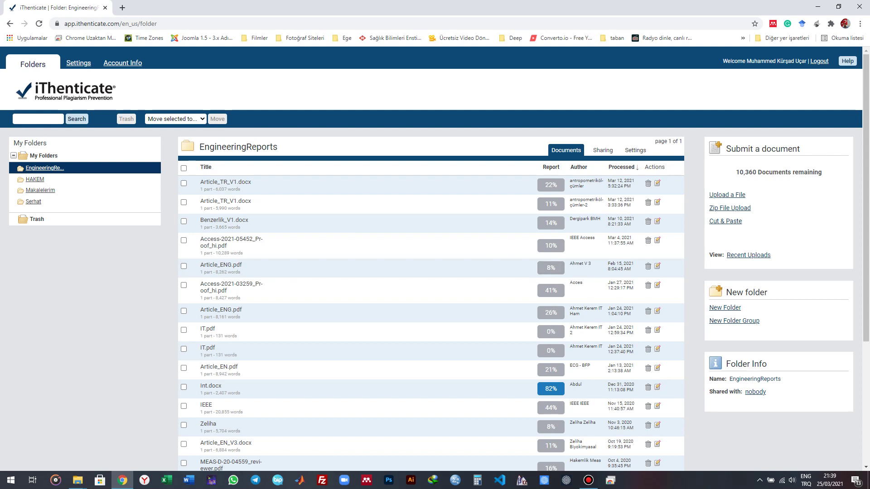
drag(170, 276, 267, 291)
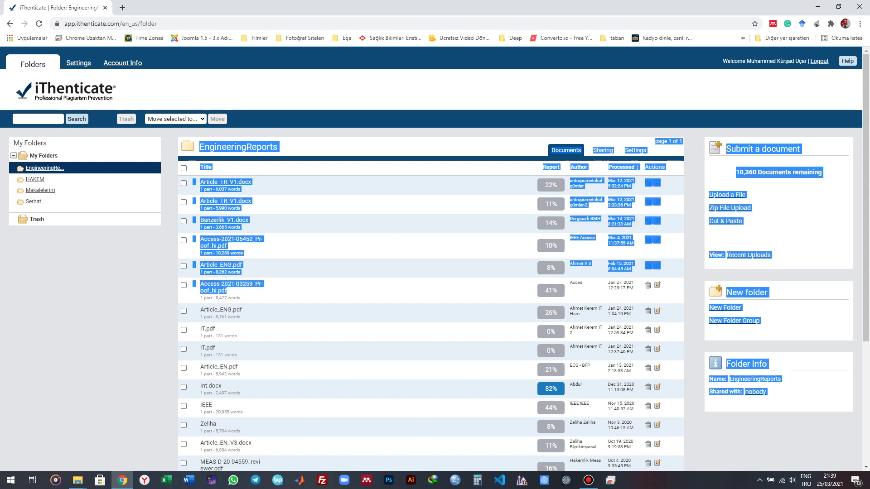
click(268, 291)
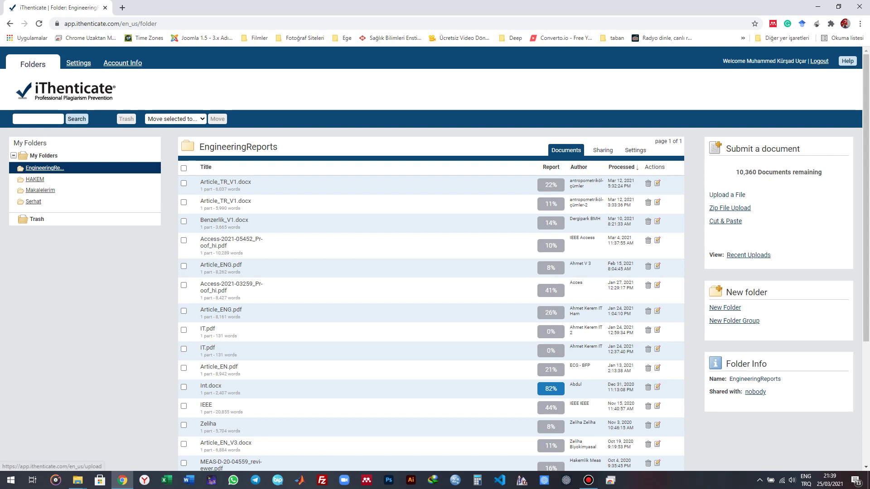
Step: View the Upload a File form with its author fields and file chooser, submit nothing, and return to the folder's document list
click(727, 195)
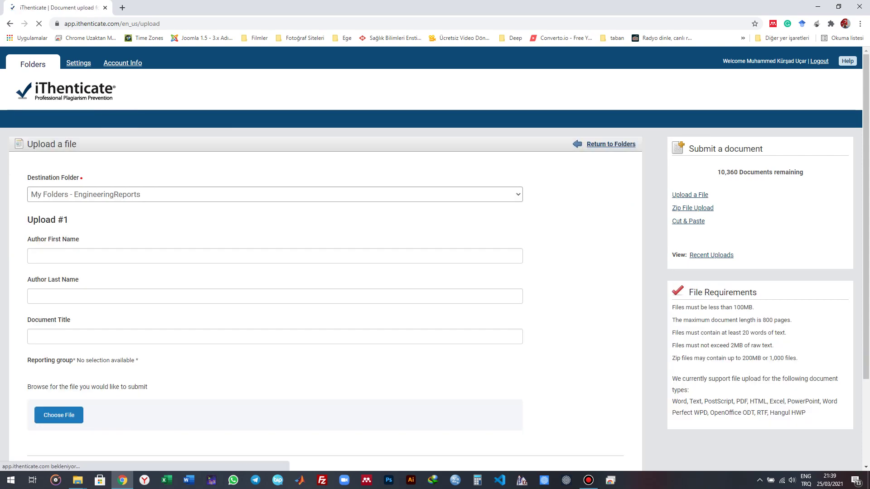
click(106, 257)
click(122, 297)
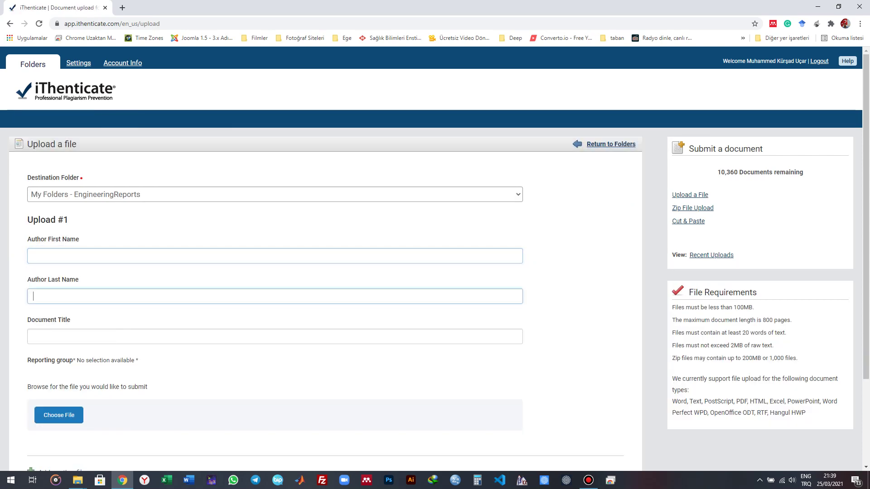
scroll(63, 325, down, 2)
click(59, 324)
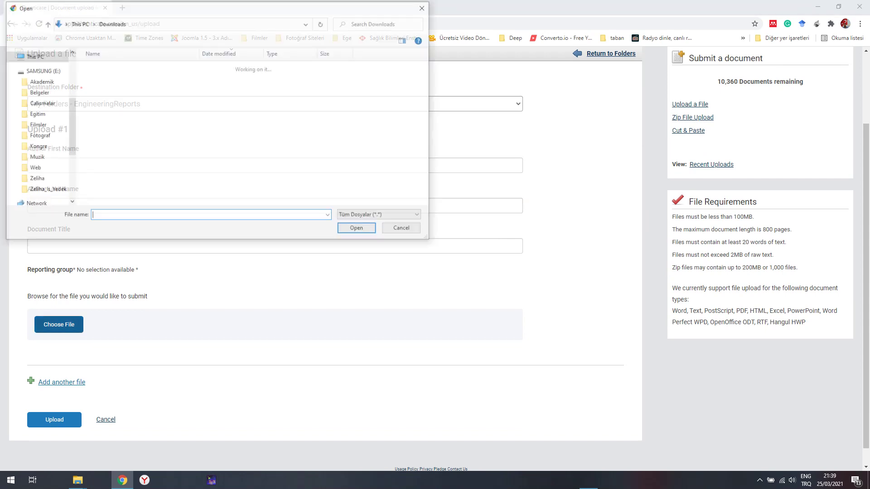
click(424, 6)
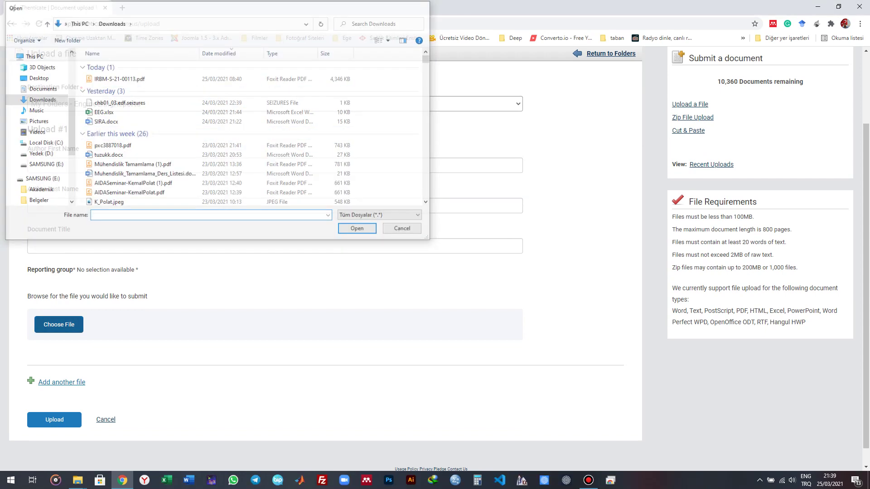
scroll(275, 290, up, 2)
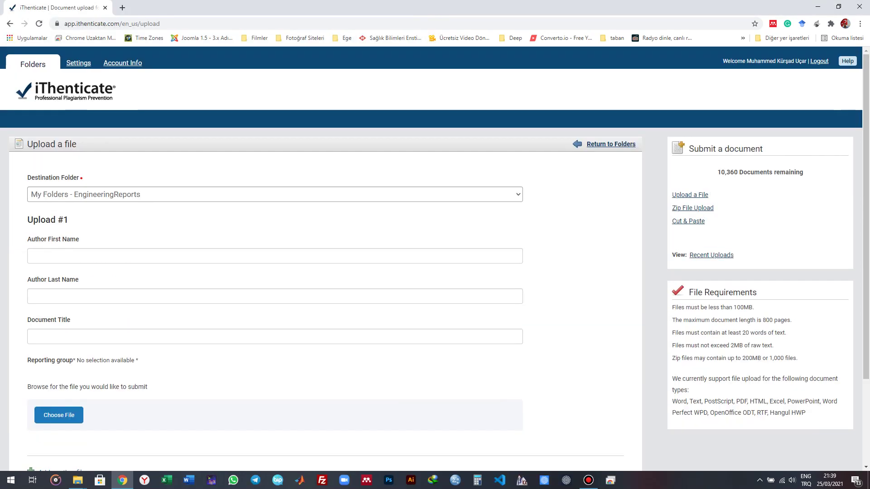
click(33, 64)
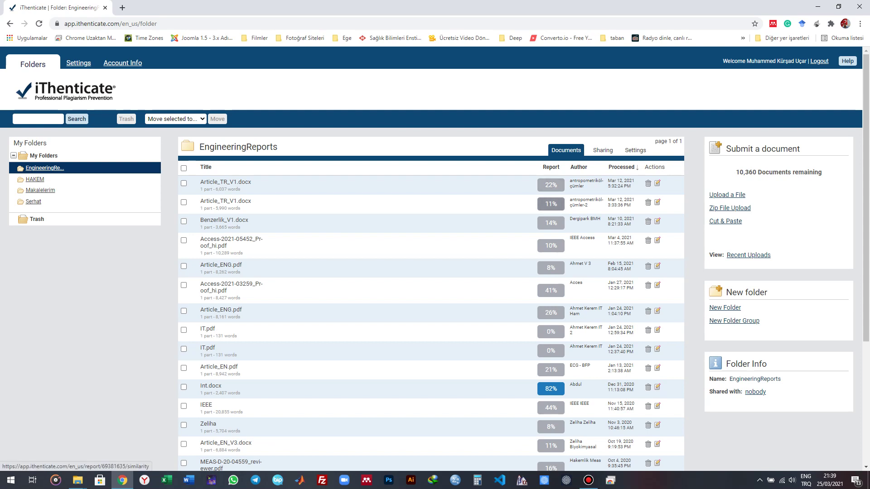
Step: Open the 11% similarity report of Article_TR_V1.docx and look through all sources in its Match Overview
click(550, 203)
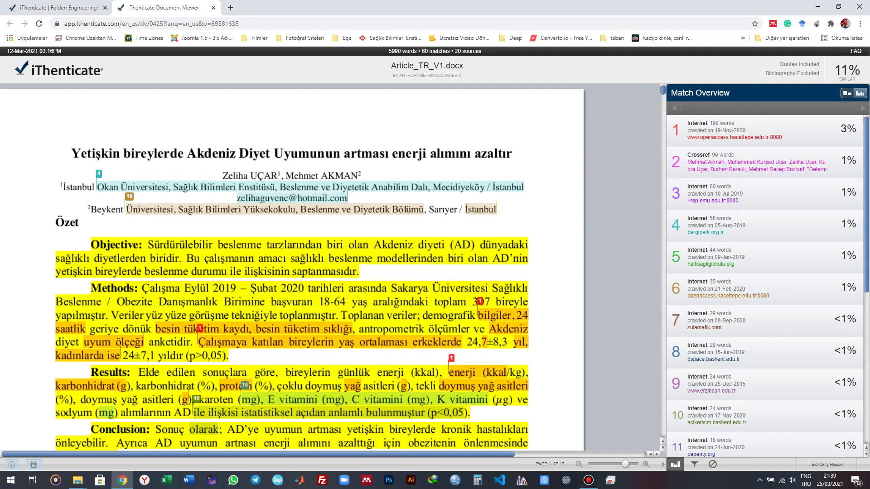
mouse_move(855, 161)
mouse_move(855, 129)
scroll(855, 160, down, 7)
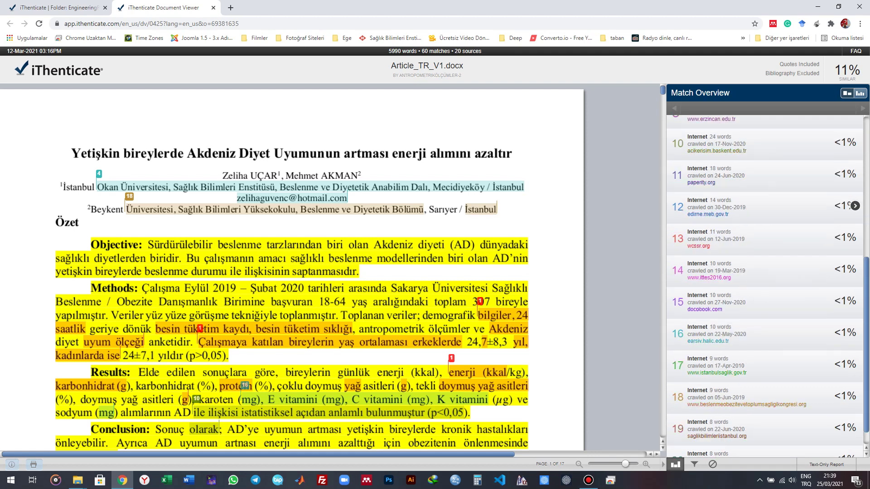
scroll(855, 236, up, 4)
scroll(855, 235, up, 4)
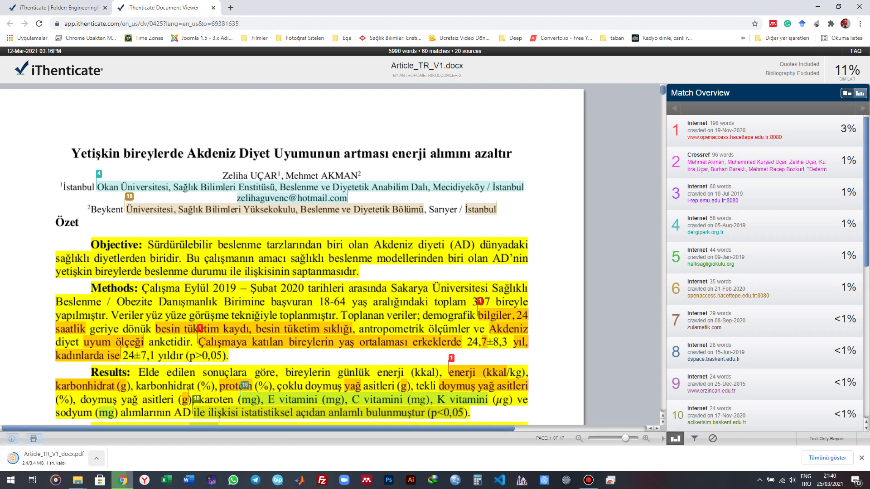
Step: Open the downloaded Article_TR_V1_docx.pdf in Foxit Reader and examine the highlighted matches on its first pages
click(97, 459)
click(119, 428)
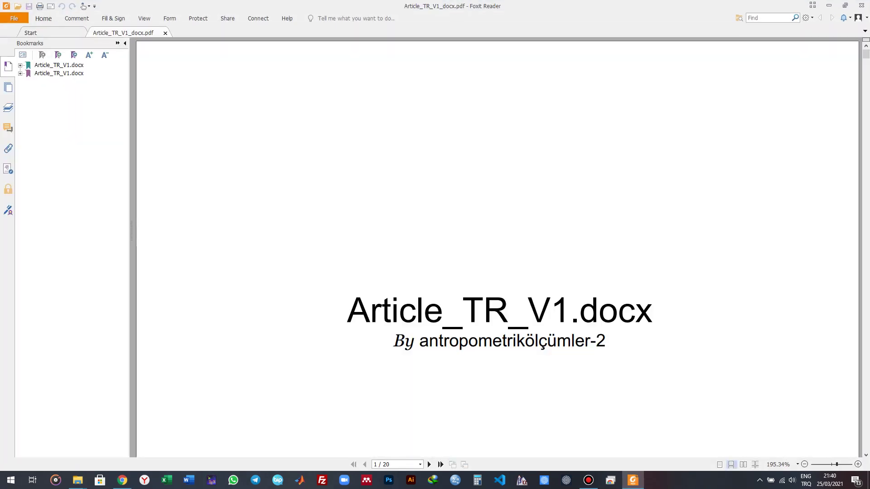
scroll(497, 248, down, 4)
scroll(497, 248, down, 5)
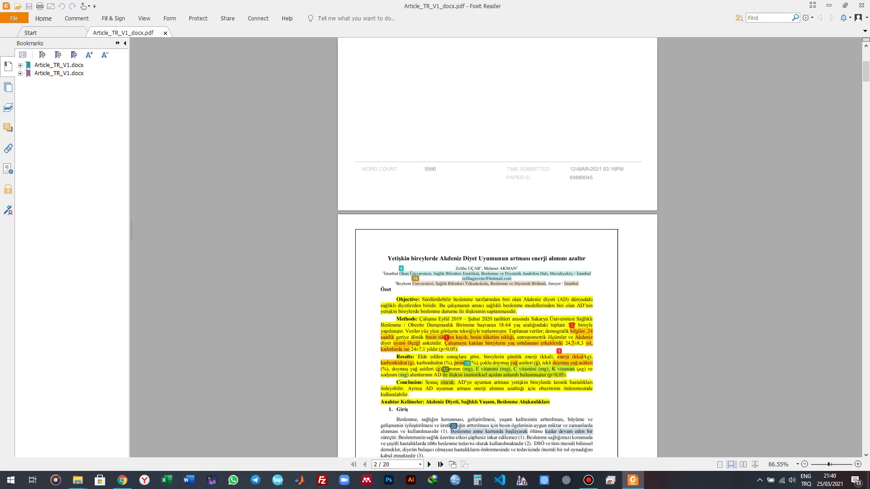
scroll(497, 250, down, 5)
scroll(497, 249, up, 6)
scroll(497, 249, up, 3)
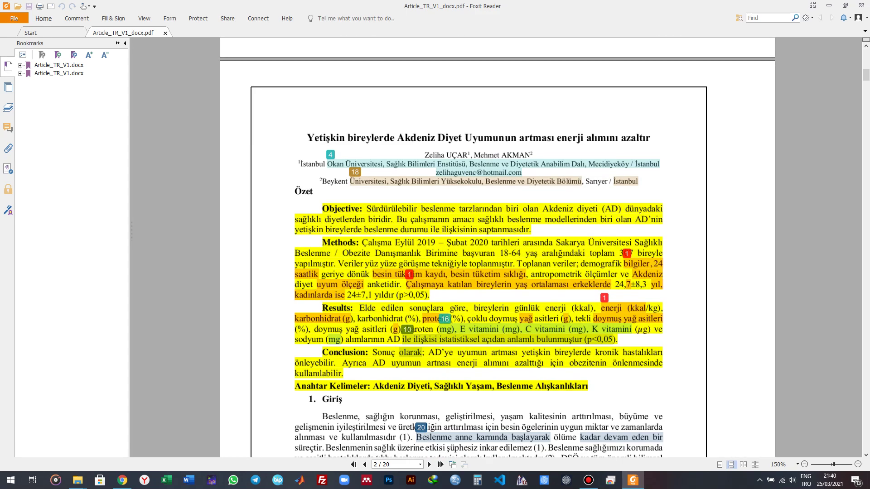
scroll(497, 249, down, 15)
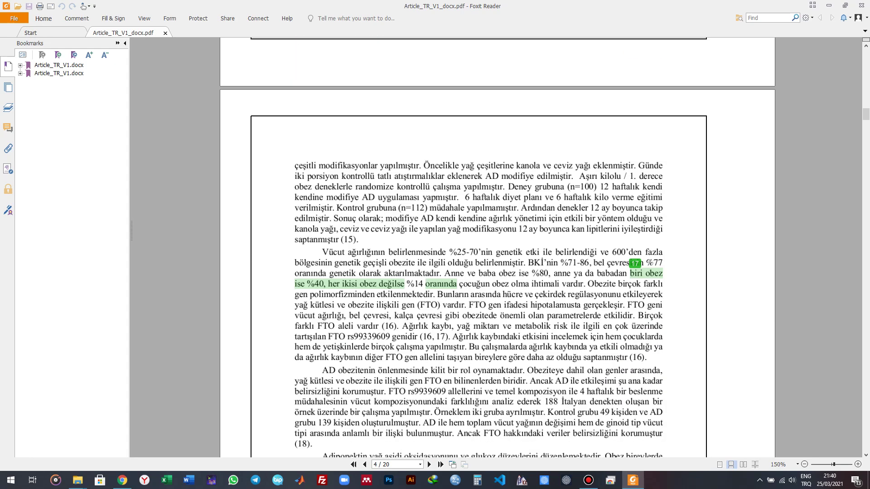
Step: Switch the PDF to single-page view and look through it up to the originality report's list of primary sources
click(720, 464)
scroll(497, 249, down, 3)
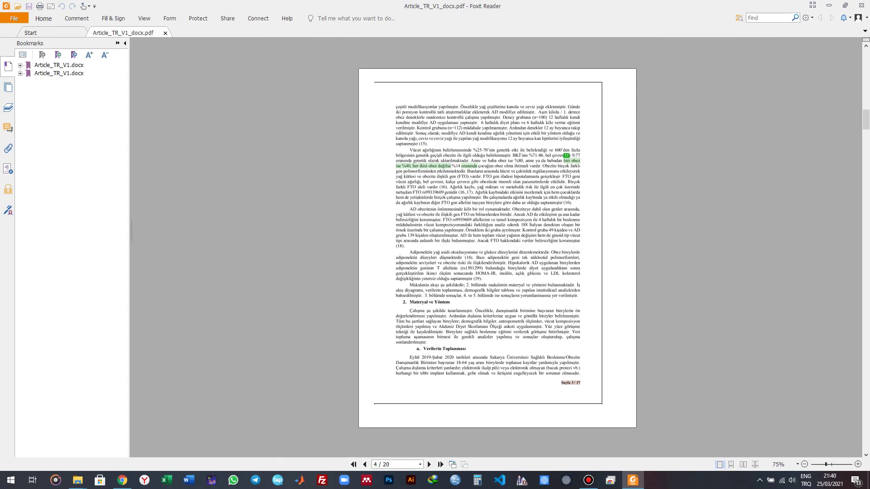
scroll(497, 250, down, 8)
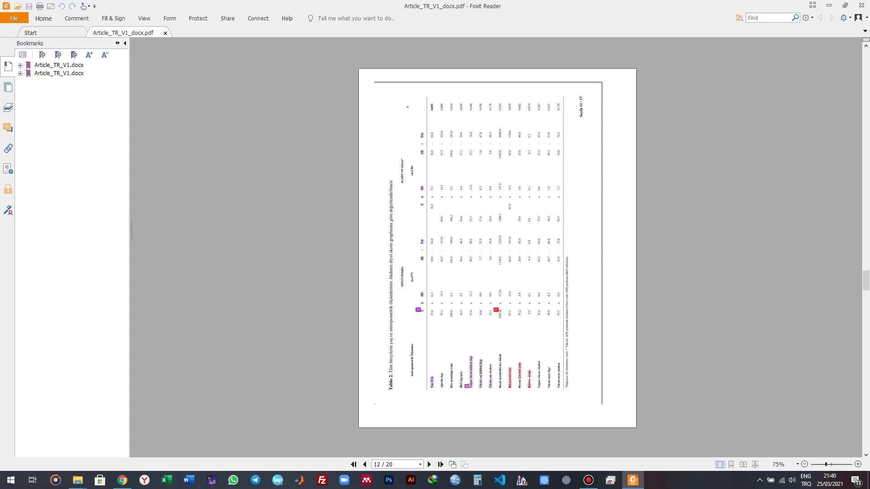
scroll(497, 249, down, 7)
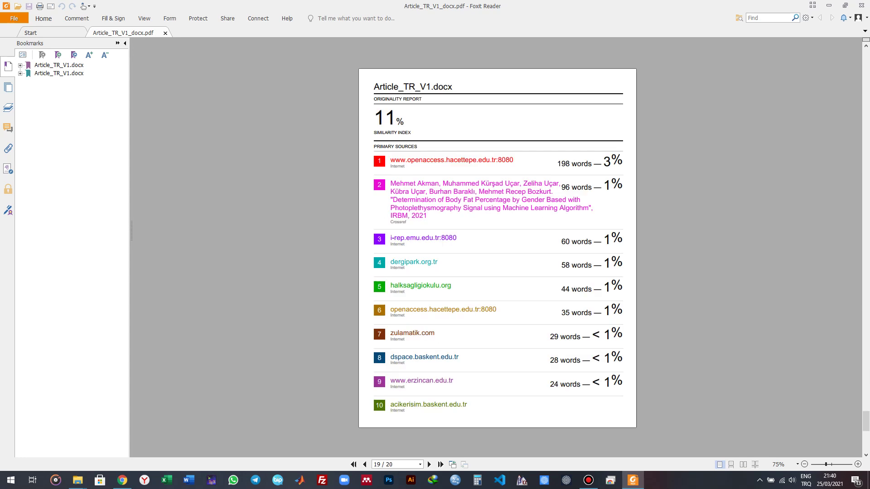
scroll(497, 249, down, 1)
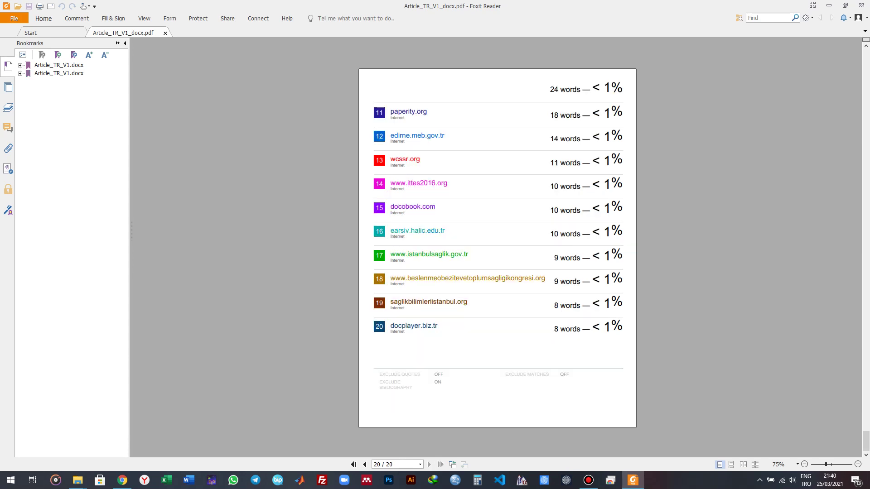
Step: Page back to the PDF's cover, look over the article pages again, and close the PDF reader
scroll(497, 249, up, 14)
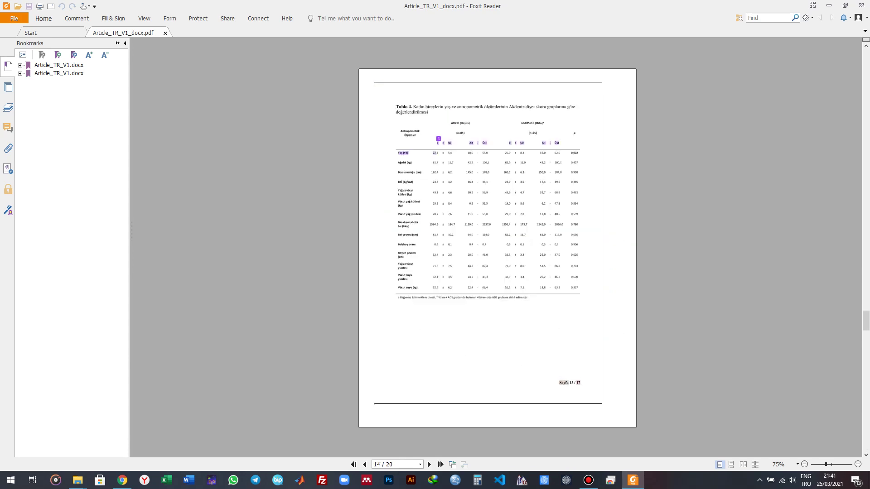
scroll(497, 249, up, 5)
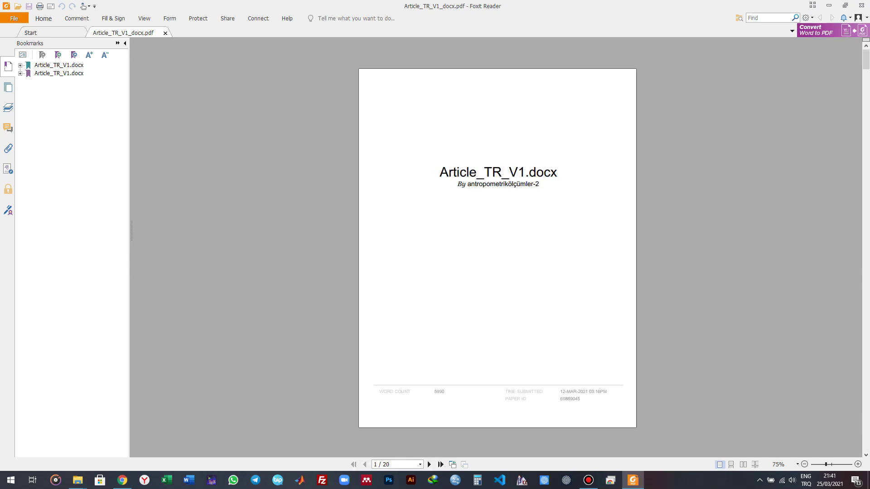
scroll(497, 250, down, 2)
scroll(497, 249, down, 8)
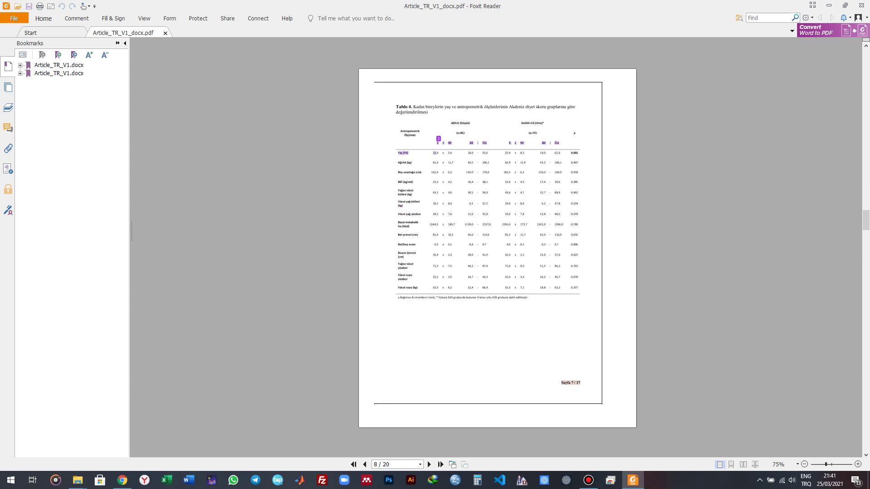
key(alt+F4)
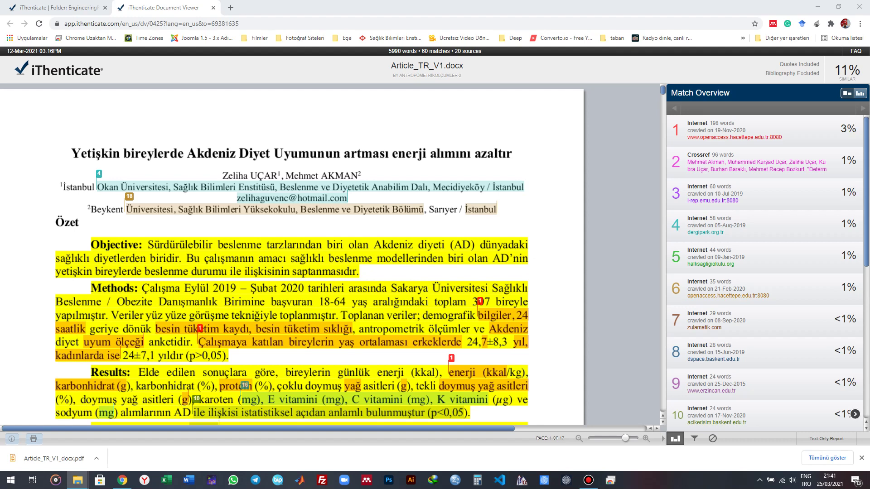
Step: Open the text-only version of the report, include the bibliography in the similarity index, and exclude it again
click(827, 439)
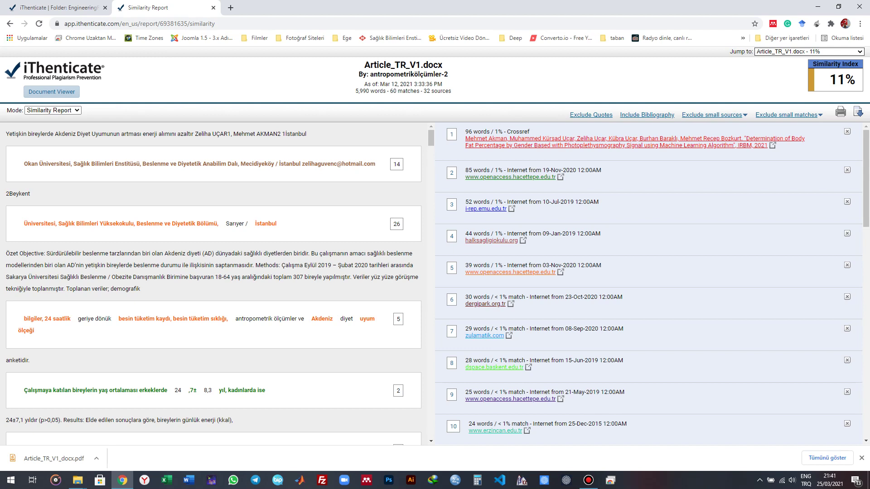
click(647, 115)
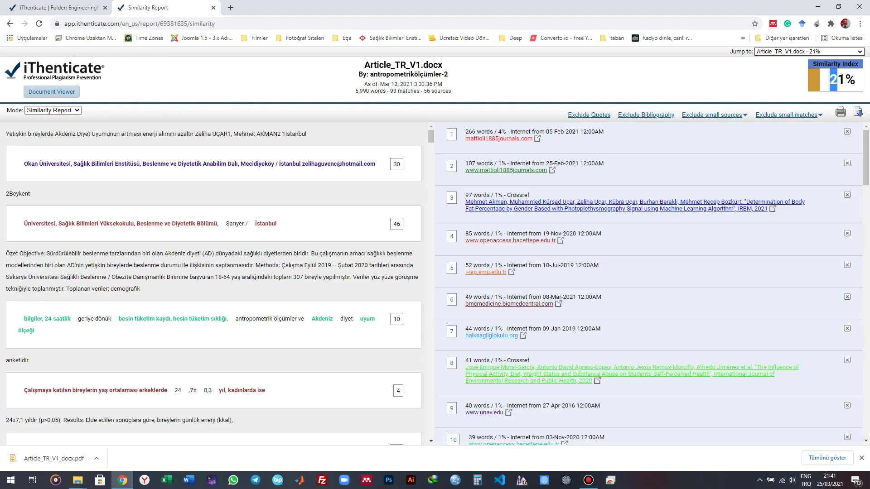
click(647, 115)
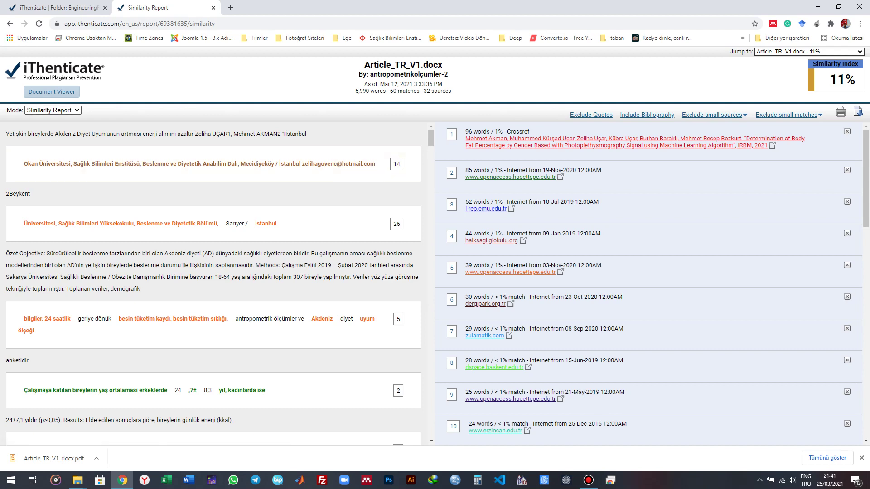
Step: Check the available report modes, keep Similarity Report, and download the report summary as an HTML file
click(53, 110)
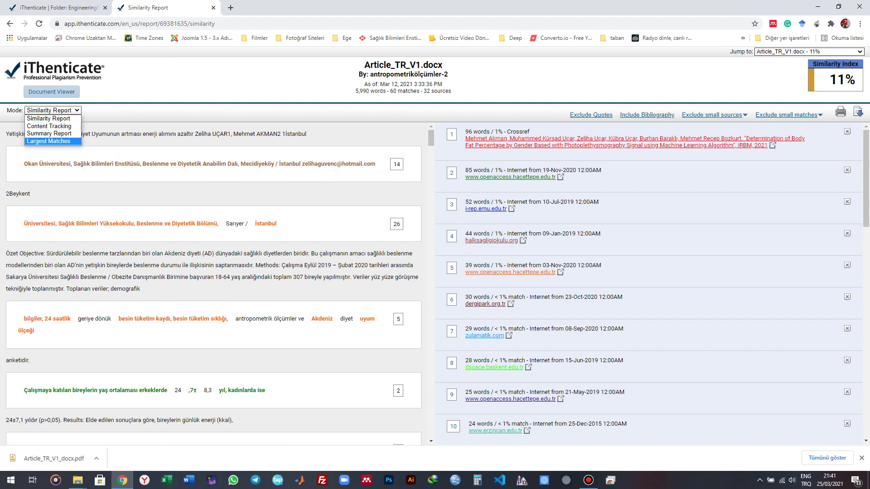
click(52, 111)
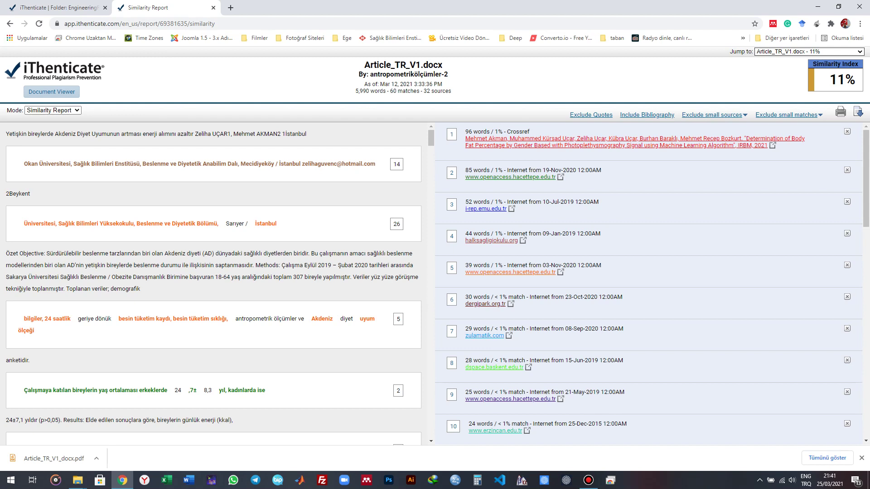
click(858, 112)
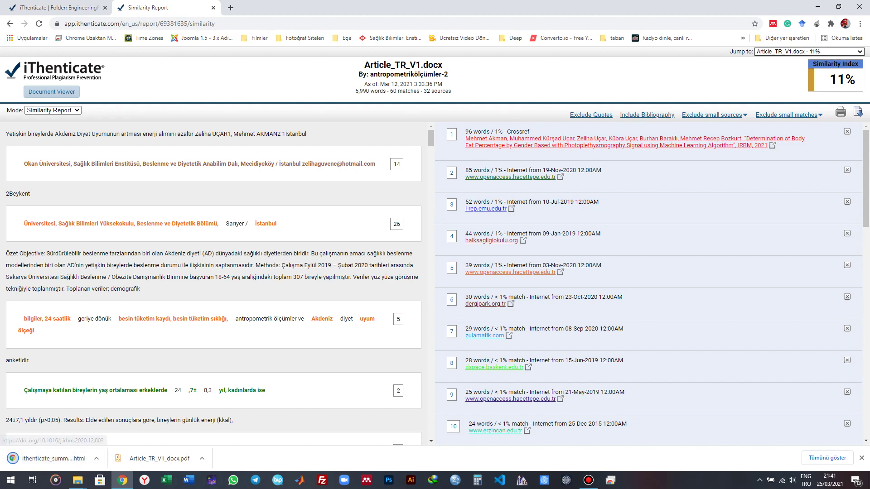
Step: Open the similarity report's print preview with PDF as the destination and review its pages through to the last source
click(840, 112)
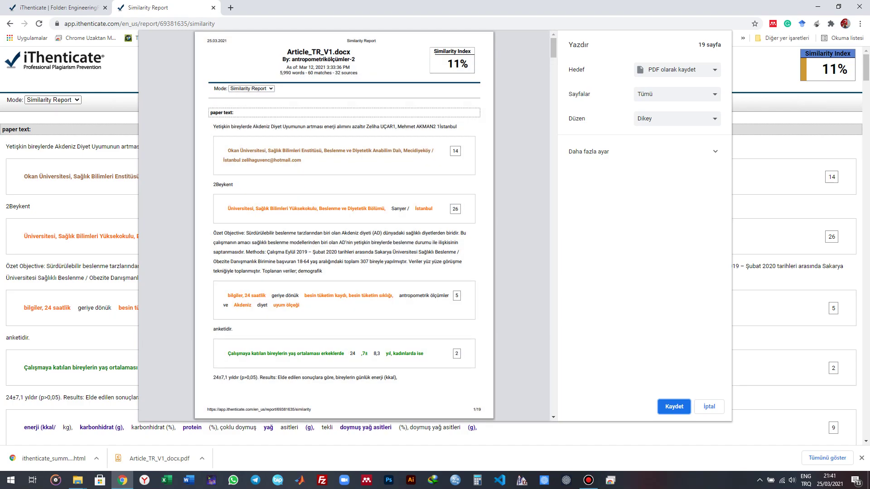
scroll(345, 226, down, 10)
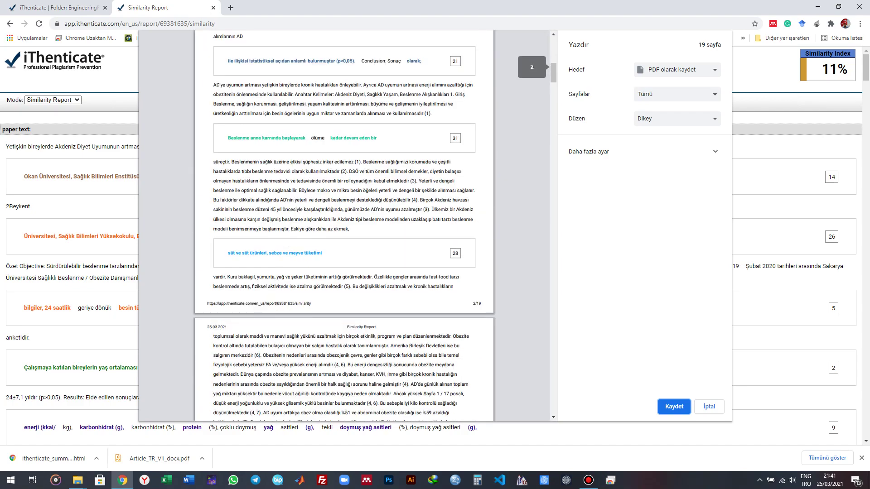
drag(554, 73, 553, 389)
scroll(345, 227, down, 7)
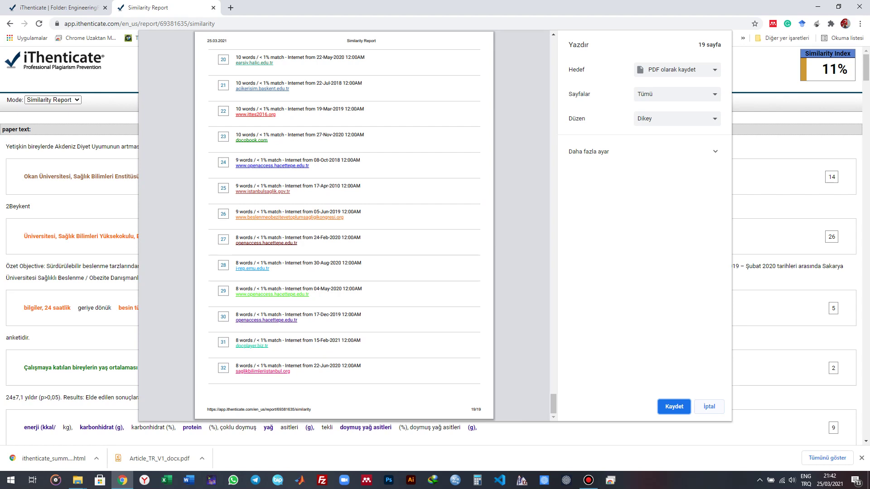
Step: Check the similarity index on the print preview's first page, return to the last source page, and cancel printing
click(709, 407)
drag(553, 404, 553, 48)
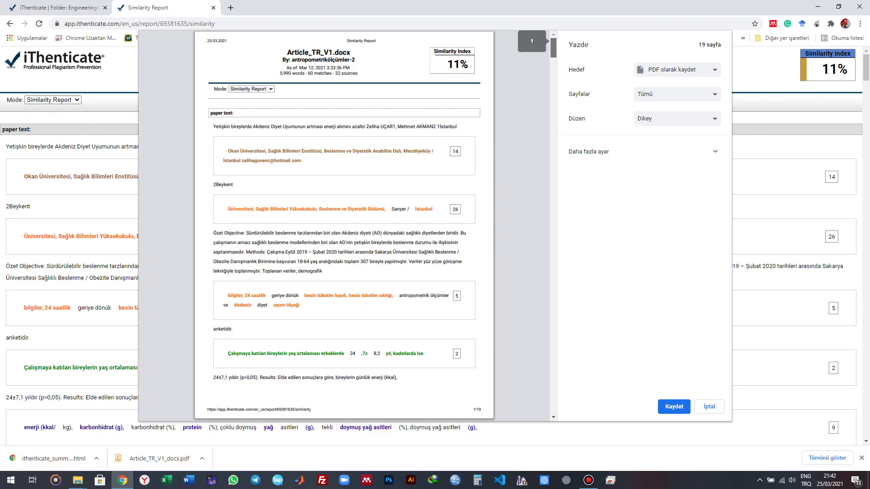
drag(448, 64, 469, 65)
drag(553, 48, 553, 409)
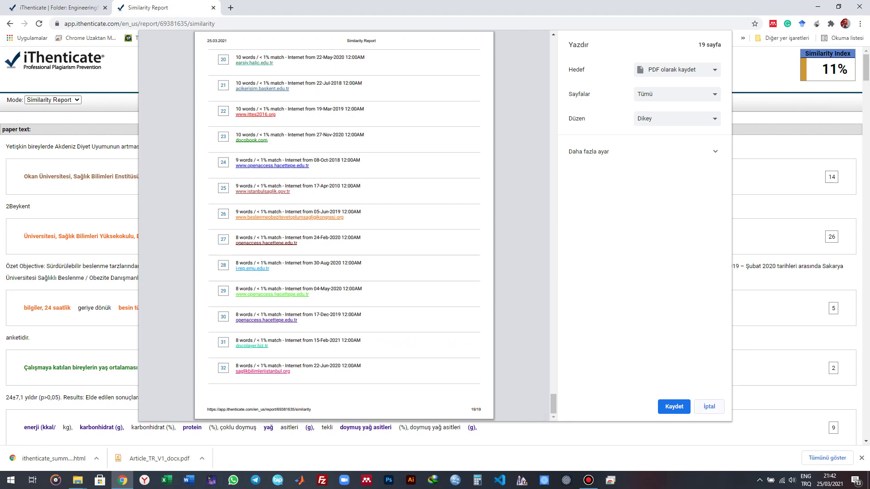
click(710, 406)
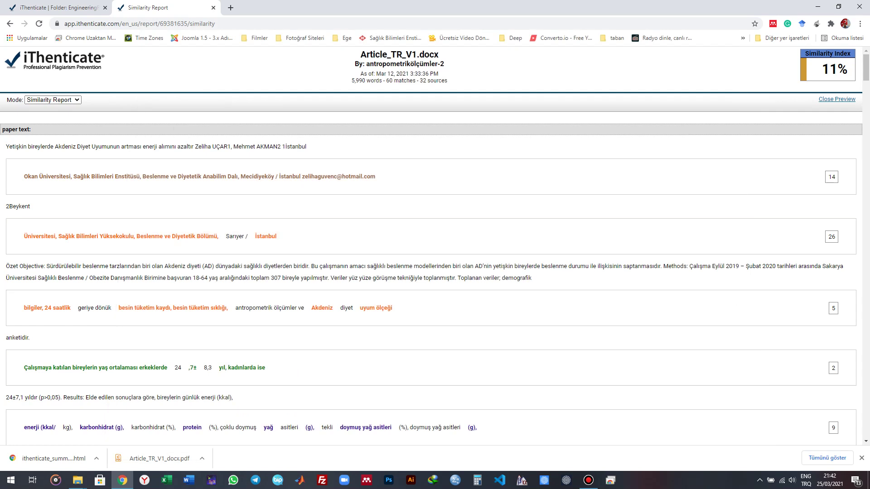
Step: Return to the EngineeringReports folder page and highlight the remaining document allowance under Submit a document
click(68, 7)
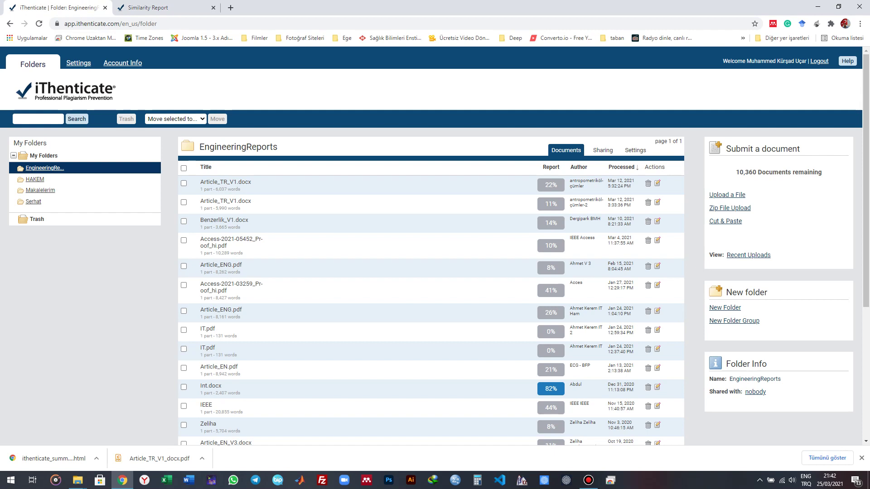
mouse_move(735, 172)
mouse_down()
mouse_move(822, 173)
mouse_move(736, 173)
mouse_up()
click(824, 177)
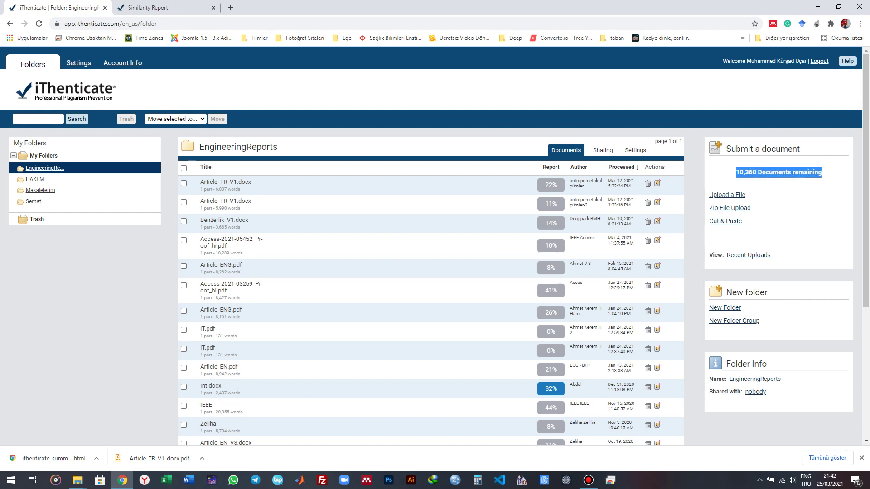
click(779, 175)
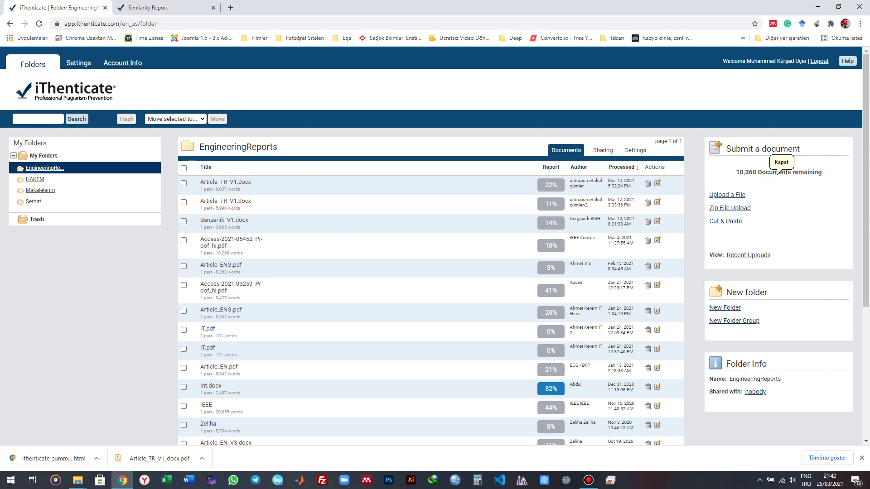
triple_click(779, 172)
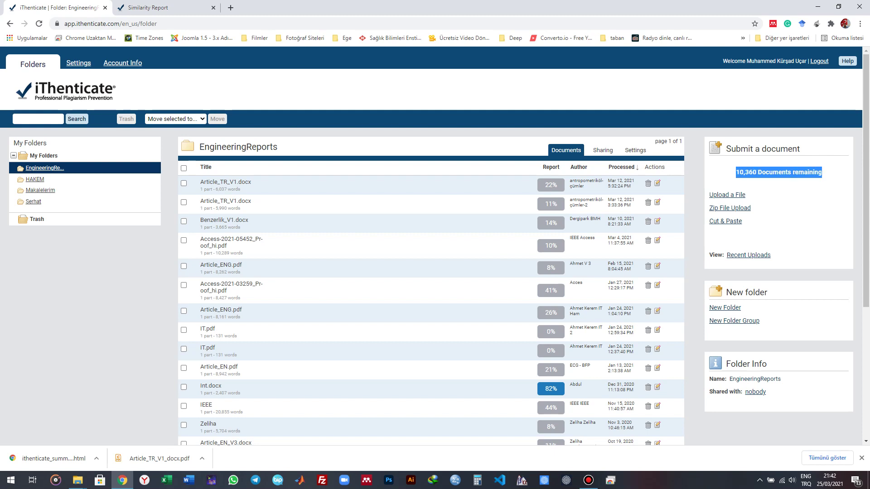